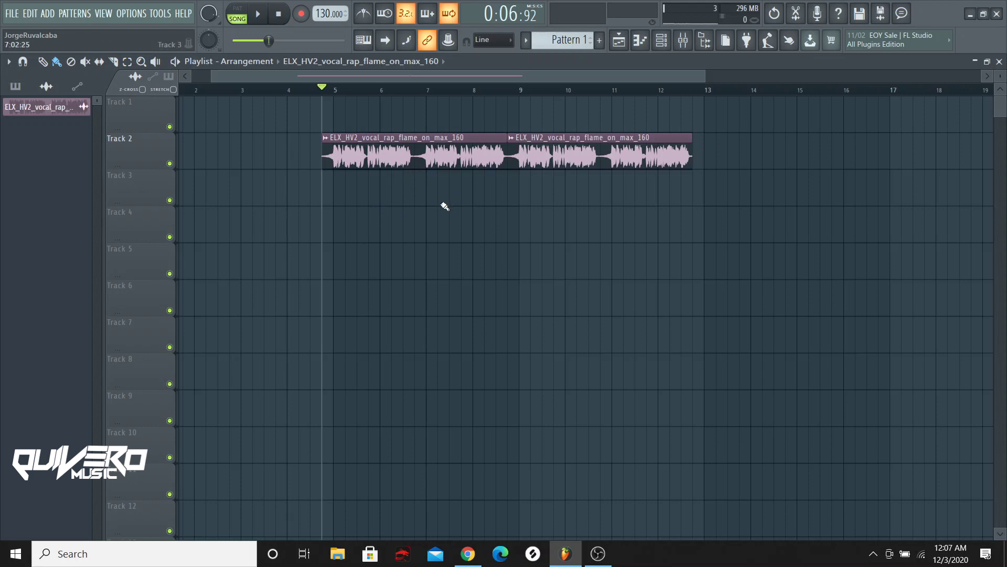
- Play the ELX_HV2 vocal clip on Track 2 from bar 5
{"action": "key", "text": "space"}
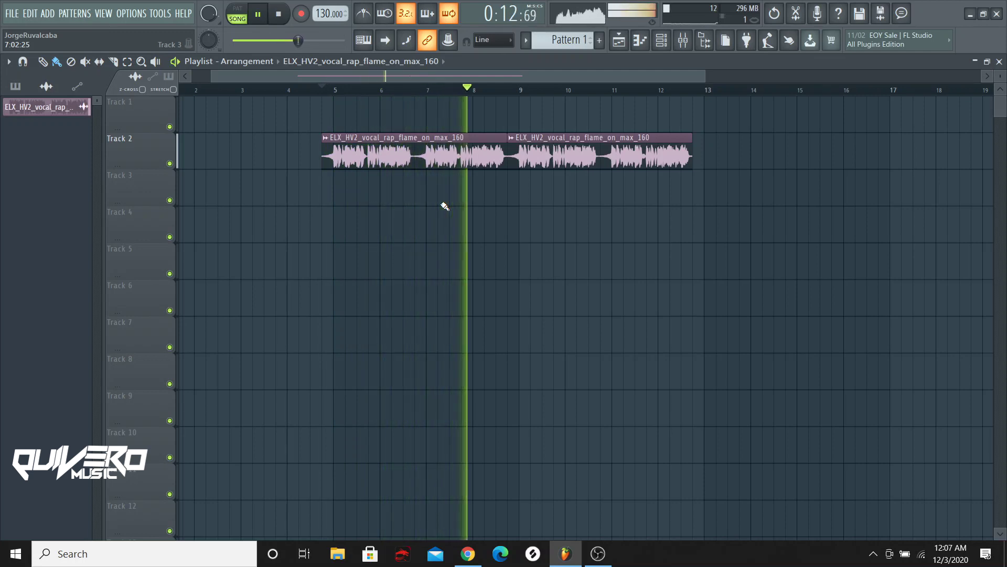
- Stop playback and route the ELX_HV2 vocal channel to mixer insert 1
{"action": "key", "text": "space"}
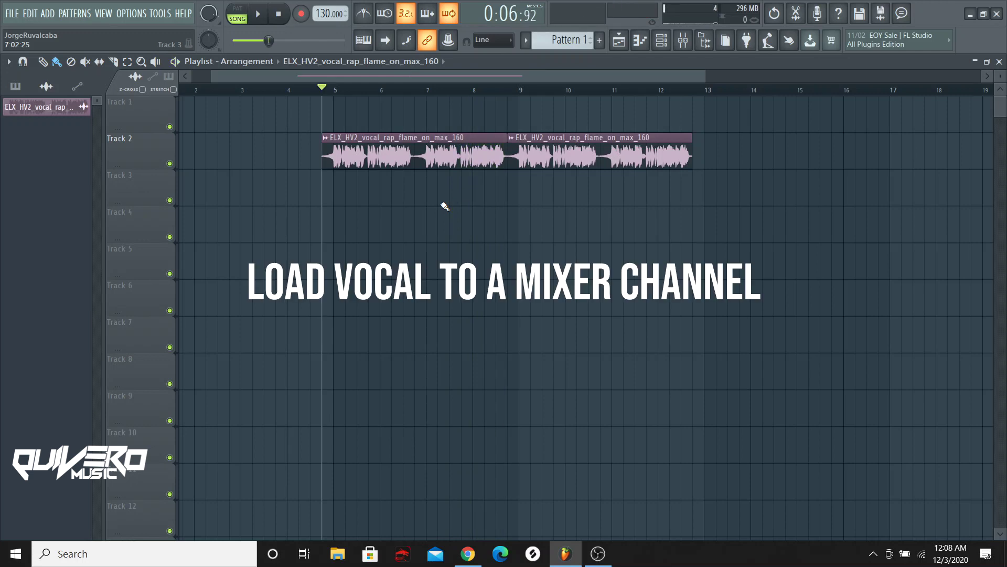
{"action": "double_click", "coordinate": [431, 152]}
{"action": "left_click", "coordinate": [393, 225]}
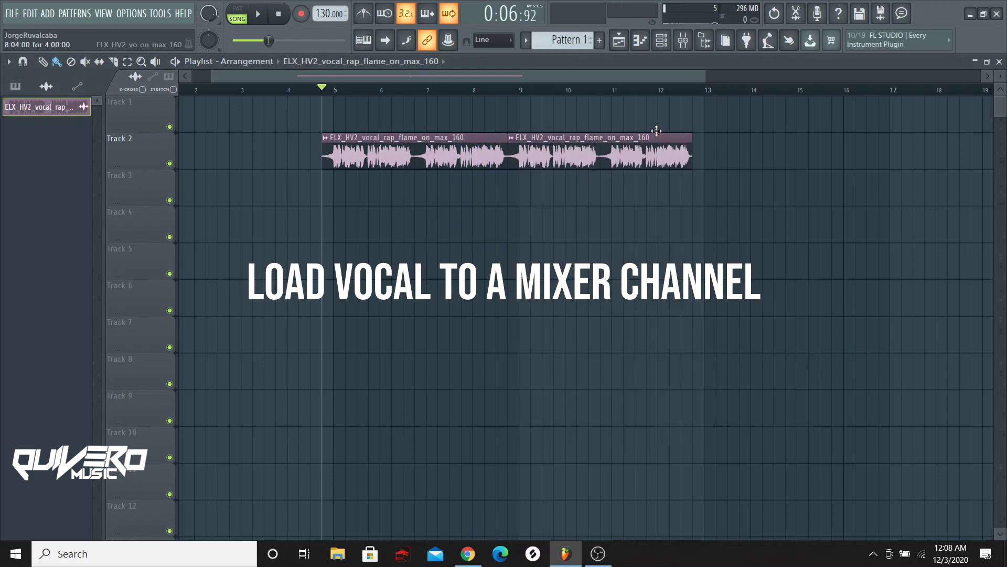
{"action": "left_click", "coordinate": [683, 40]}
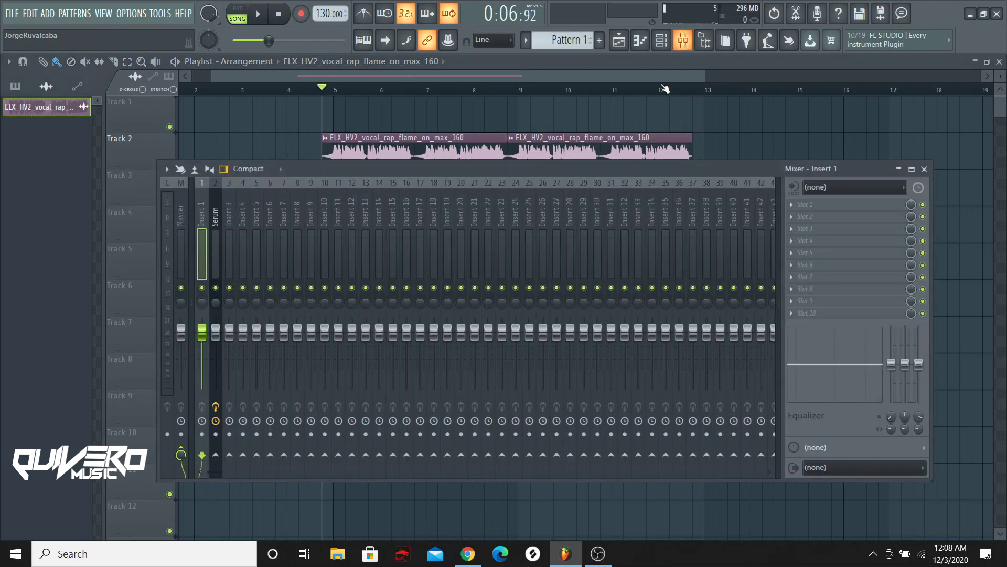
{"action": "right_click", "coordinate": [203, 248]}
{"action": "mouse_move", "coordinate": [244, 304]}
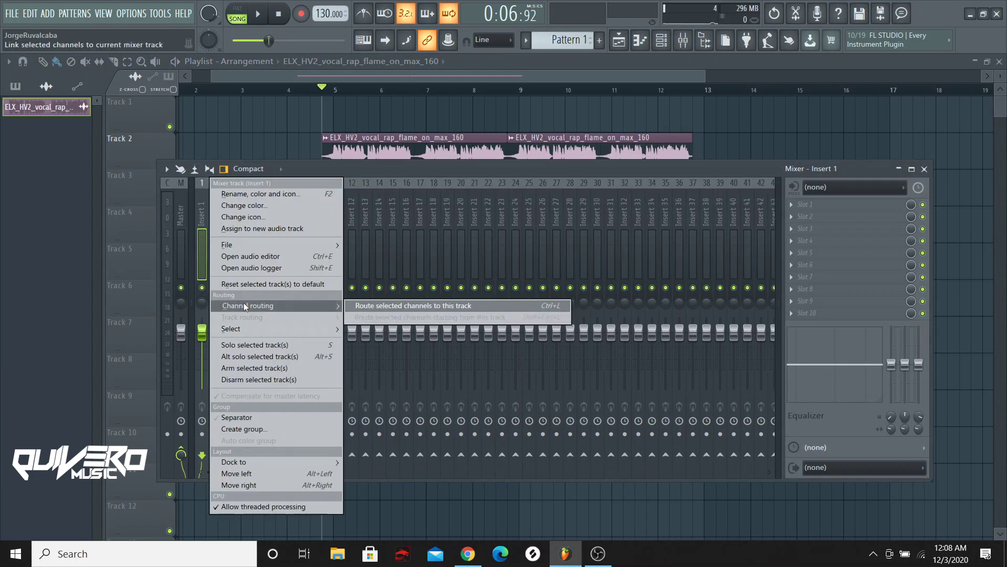
{"action": "left_click", "coordinate": [380, 306]}
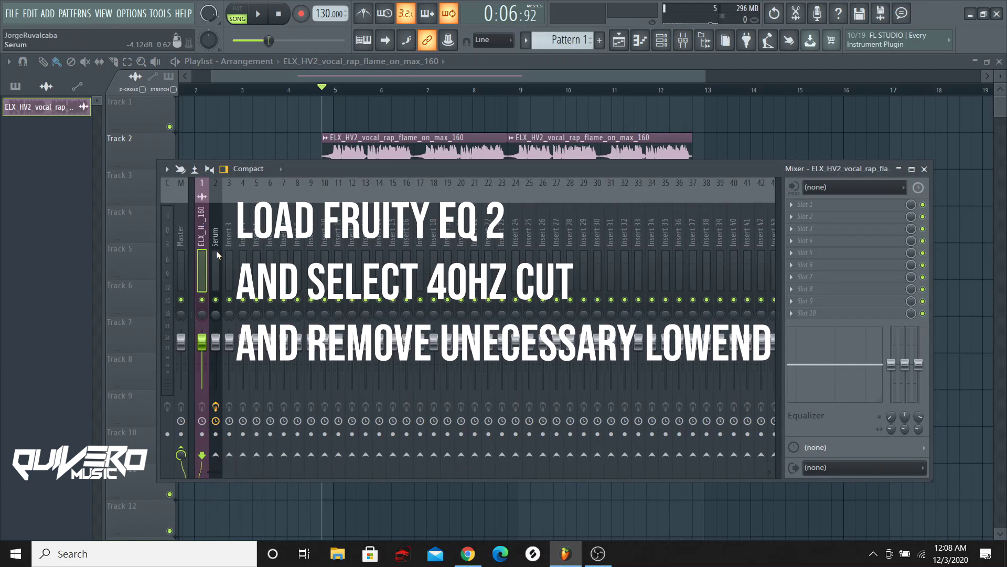
- Load Fruity Parametric EQ 2 with the 40Hz + 18kHz cut preset, raising the low cut to 83 Hz
{"action": "left_click", "coordinate": [820, 205]}
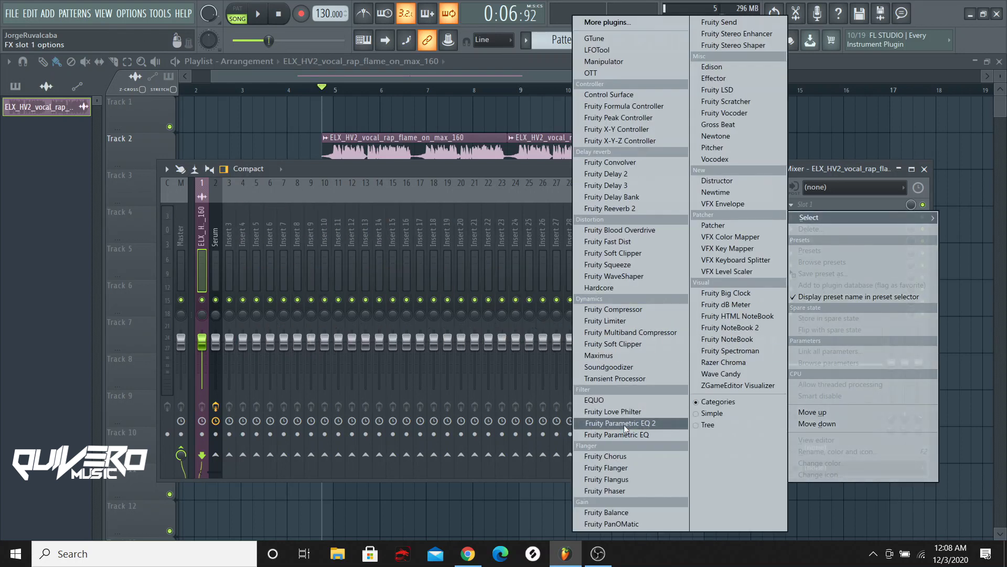
{"action": "left_click", "coordinate": [612, 424]}
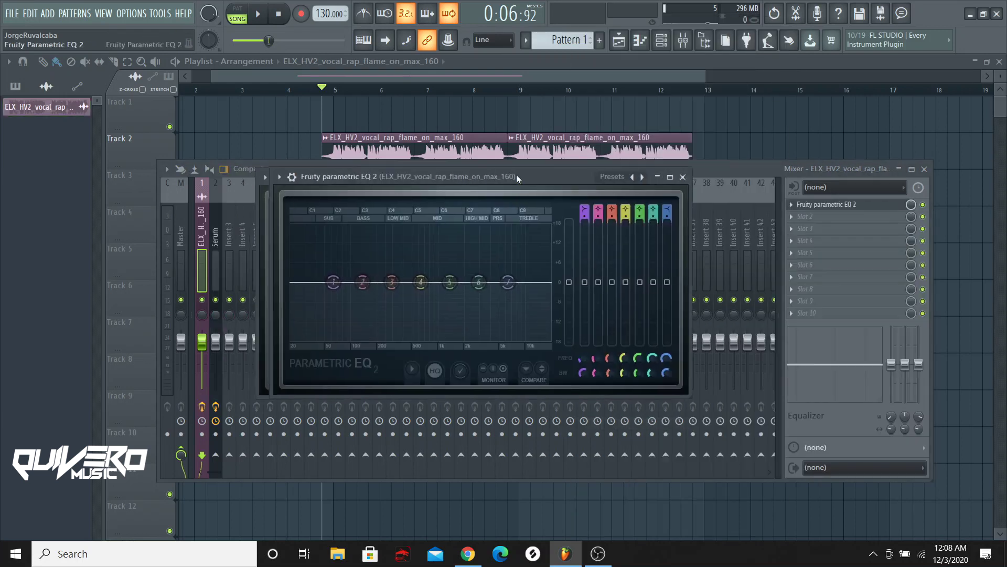
{"action": "left_click", "coordinate": [623, 178]}
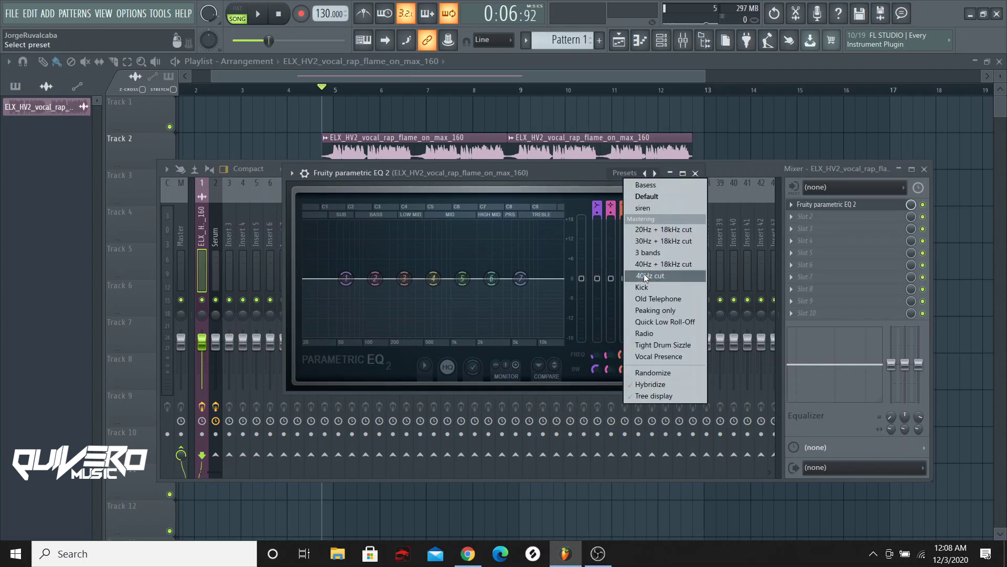
{"action": "left_click", "coordinate": [676, 264]}
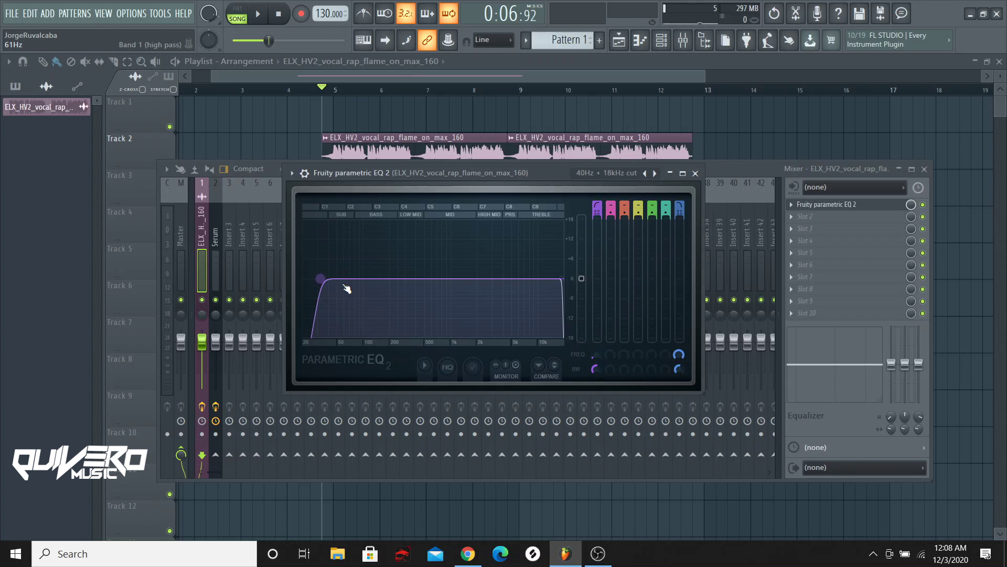
{"action": "left_click_drag", "start_coordinate": [321, 279], "coordinate": [386, 279]}
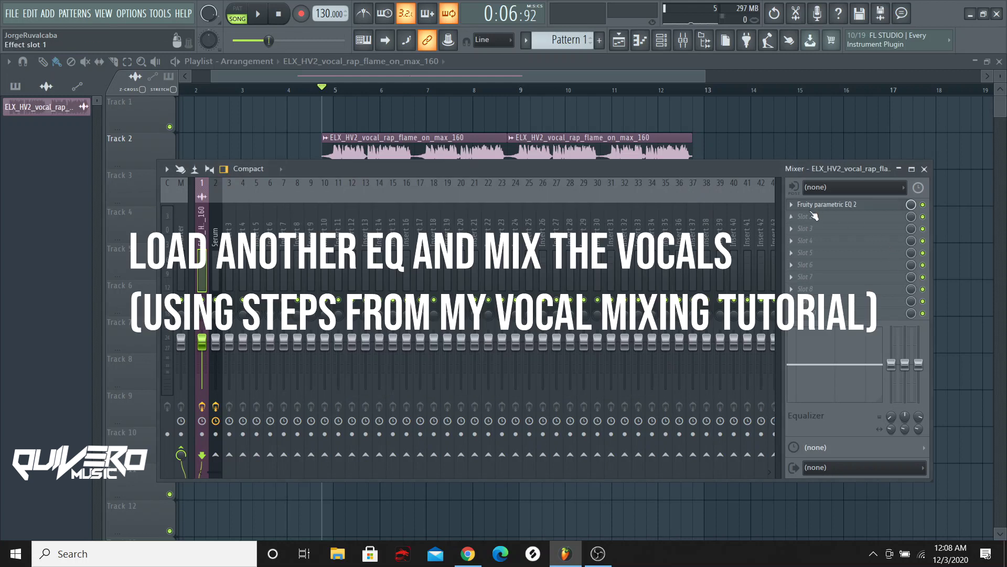
- Add a second Fruity Parametric EQ 2 to the vocal insert's slot 2
{"action": "left_click", "coordinate": [805, 216]}
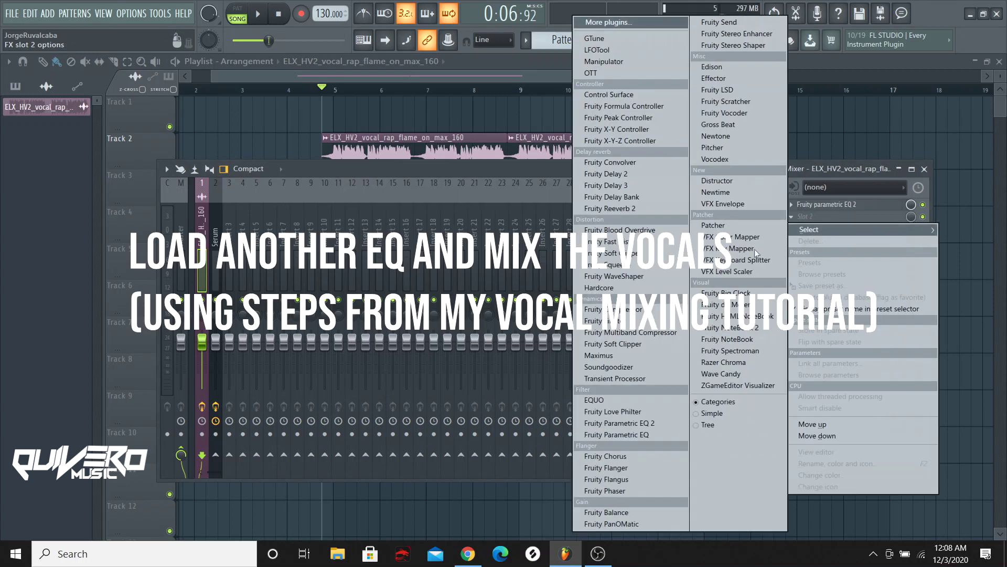
{"action": "left_click", "coordinate": [609, 422]}
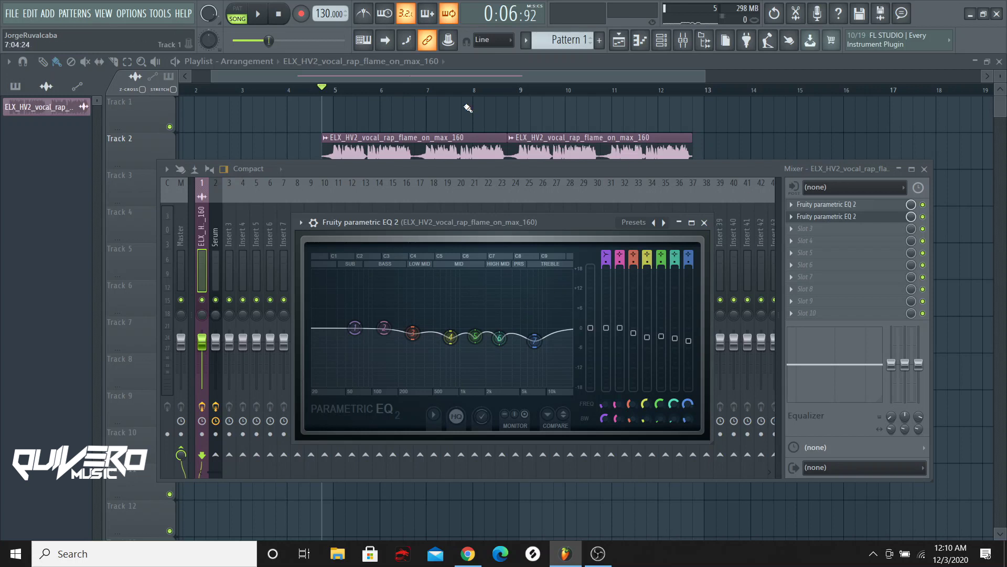
- Load Manipulator into slot 3 with the Subtle > Mark preset
{"action": "left_click", "coordinate": [370, 165]}
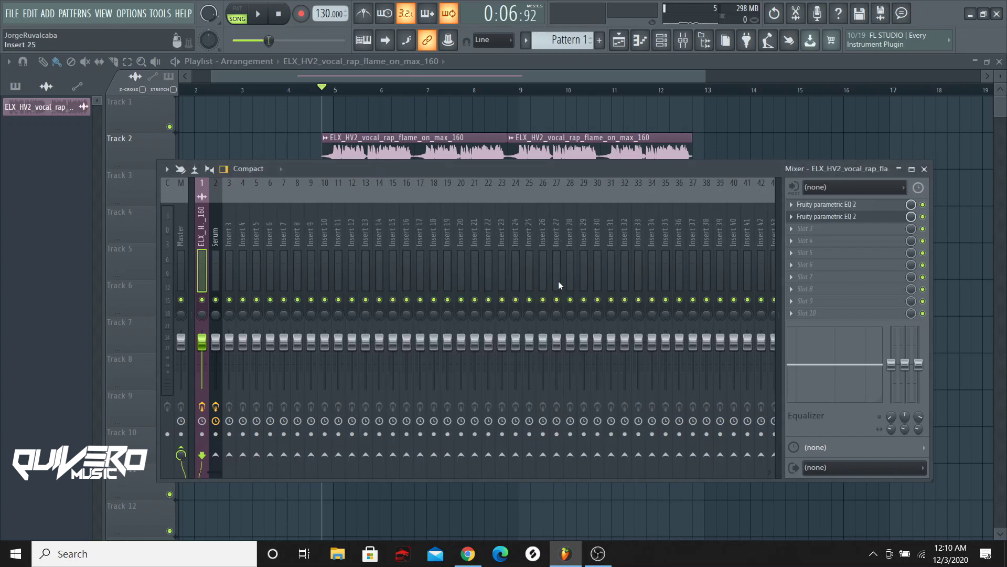
{"action": "left_click", "coordinate": [805, 229]}
{"action": "left_click", "coordinate": [622, 60]}
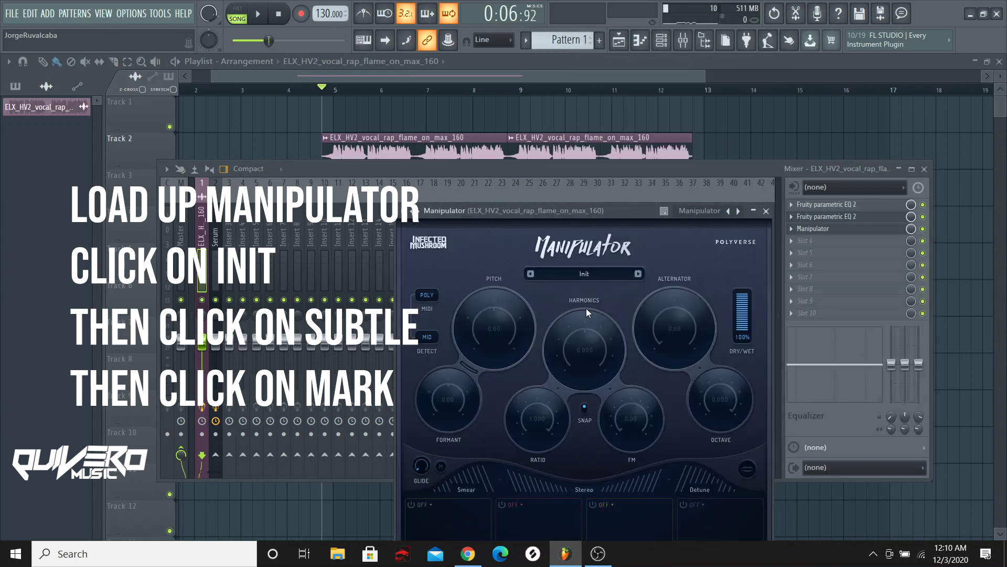
{"action": "left_click", "coordinate": [593, 274]}
{"action": "mouse_move", "coordinate": [559, 309]}
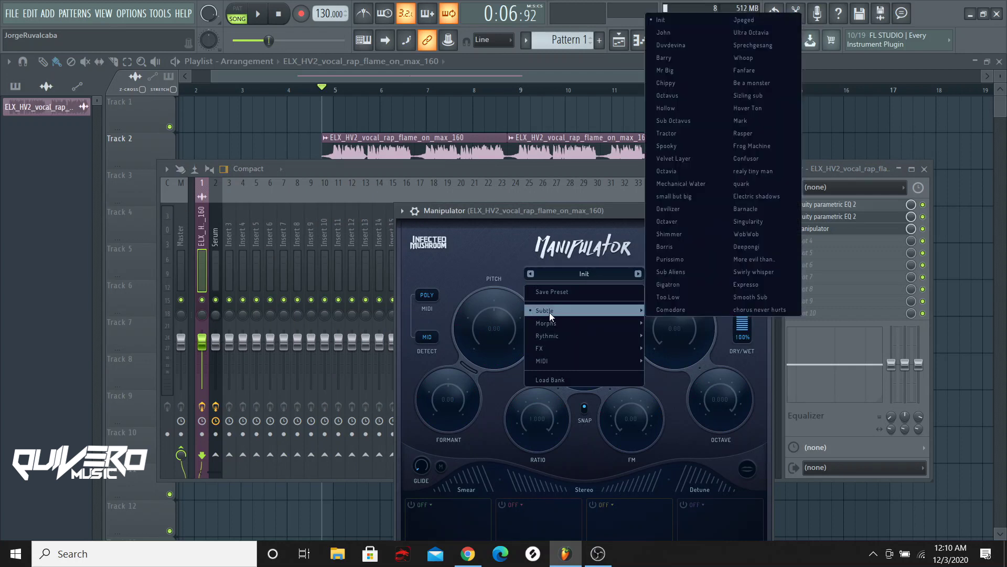
{"action": "left_click", "coordinate": [740, 122]}
- Close the mixer and plugin windows and audition the vocal with Manipulator
{"action": "key", "text": "F12"}
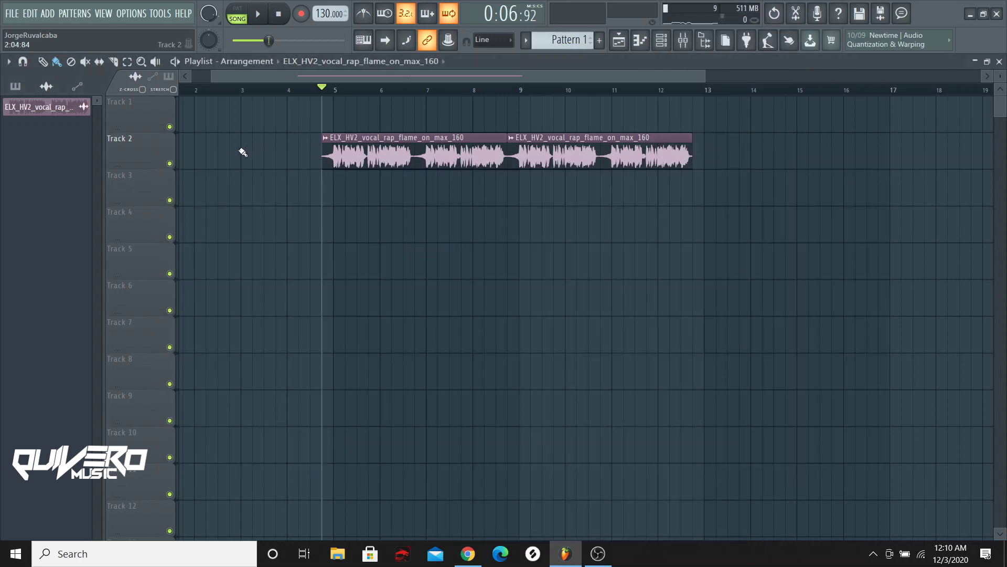
{"action": "key", "text": "space"}
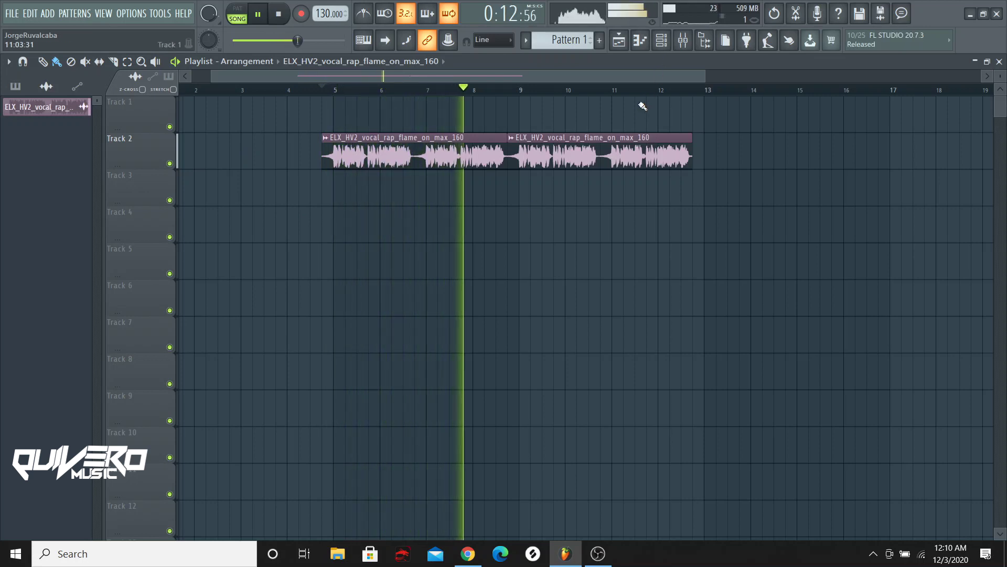
{"action": "key", "text": "space"}
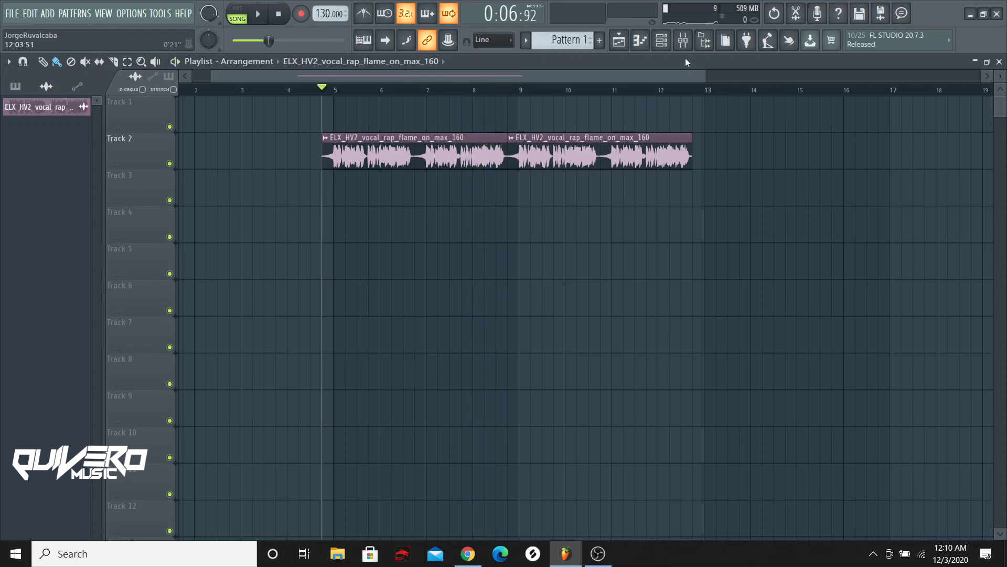
- Lower Manipulator's formant to -6.00, then audition the deeper vocal
{"action": "left_click", "coordinate": [683, 44]}
{"action": "left_click", "coordinate": [826, 230]}
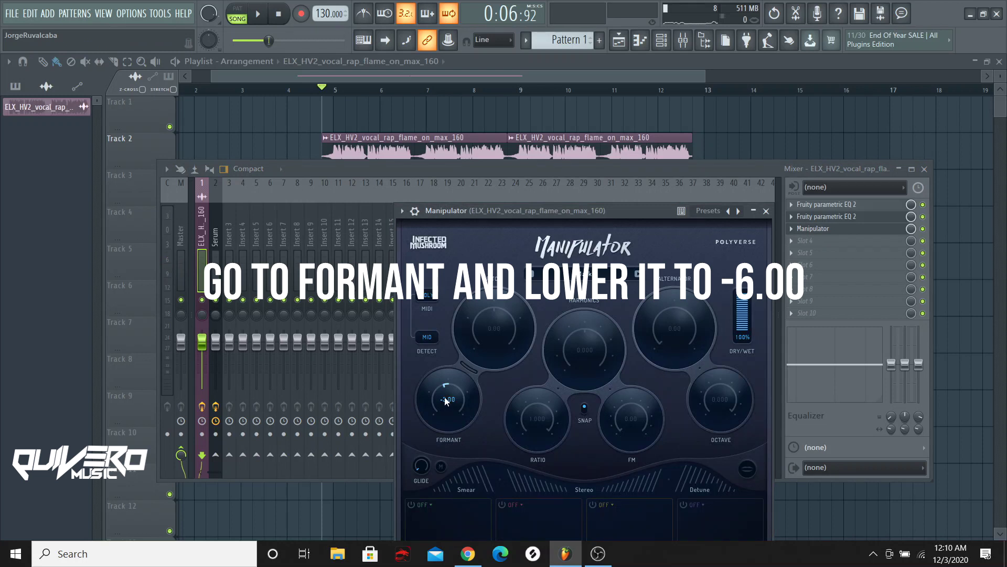
{"action": "scroll", "coordinate": [439, 384], "scroll_direction": "down", "scroll_amount": 2}
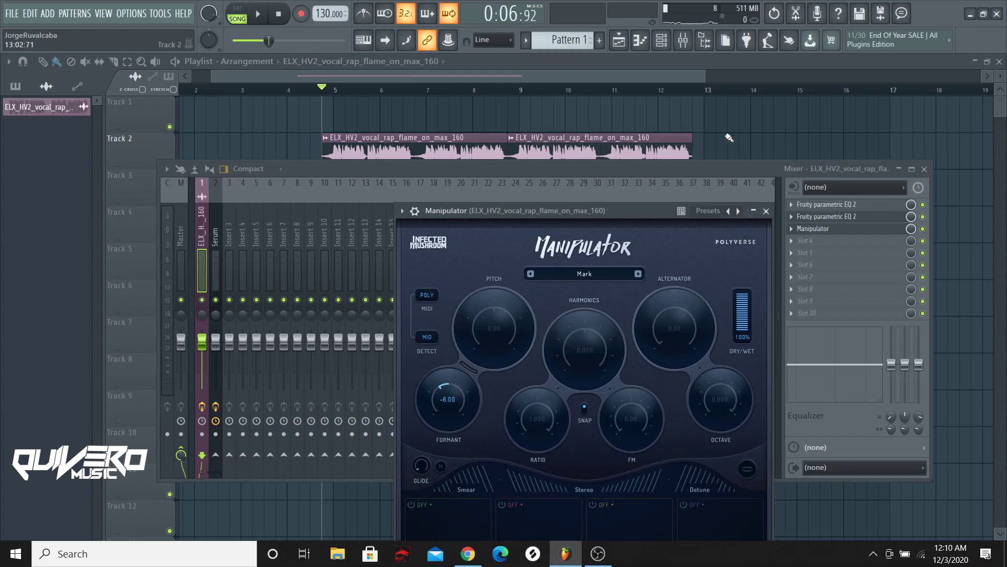
{"action": "key", "text": "F12"}
{"action": "key", "text": "space"}
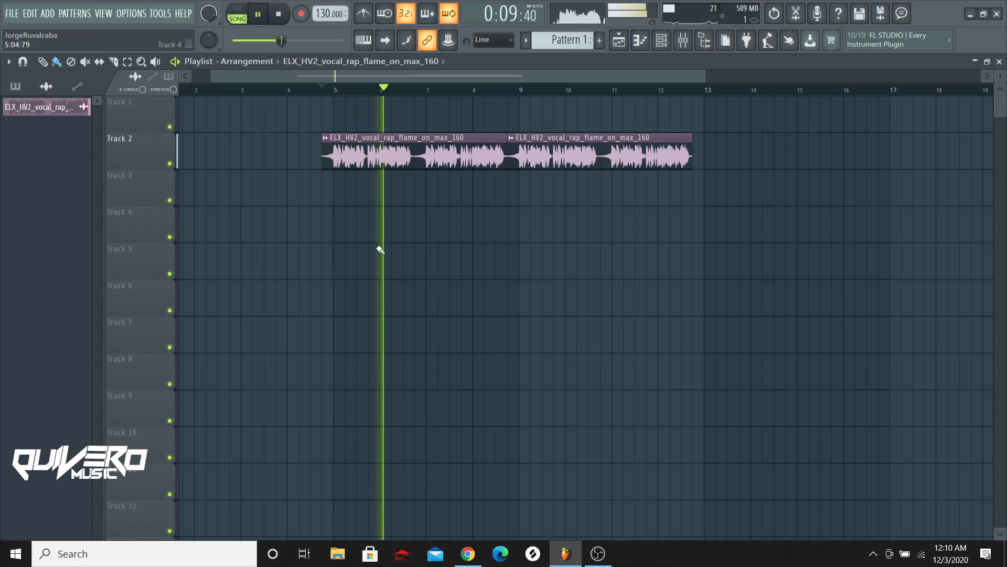
{"action": "key", "text": "space"}
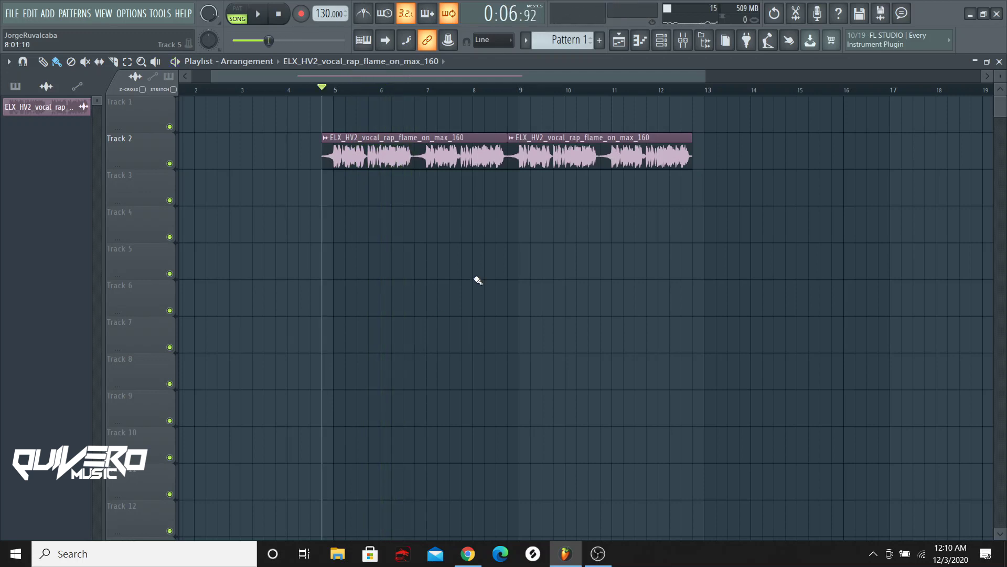
- Clone the vocal channel as #2 and route it to mixer insert 3
{"action": "left_click", "coordinate": [662, 40]}
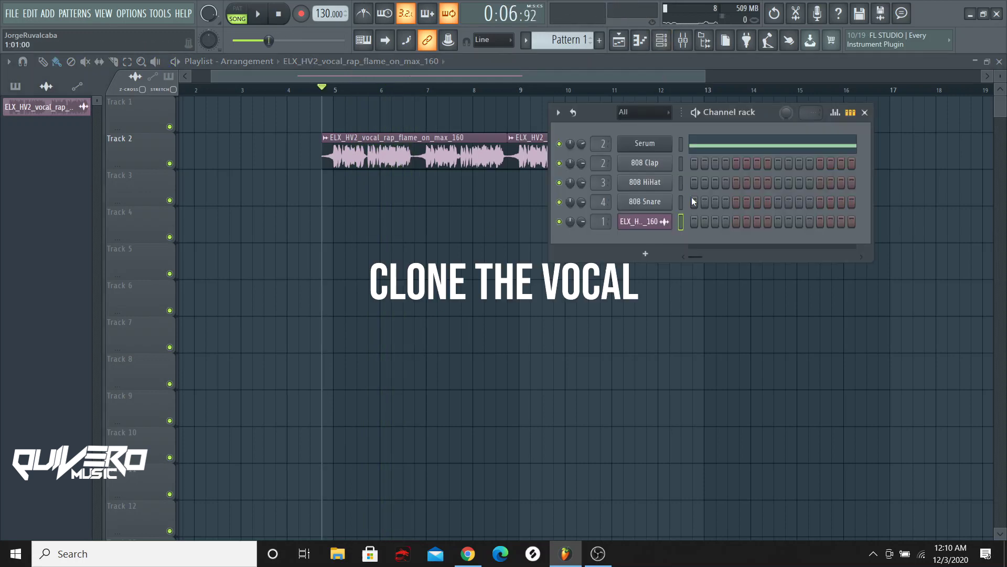
{"action": "right_click", "coordinate": [652, 223]}
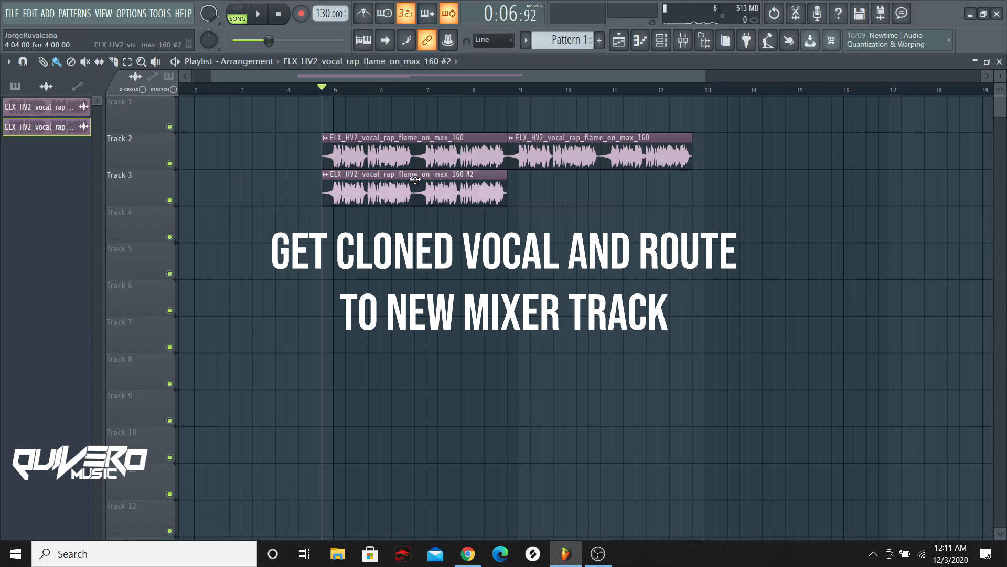
{"action": "left_click", "coordinate": [683, 42]}
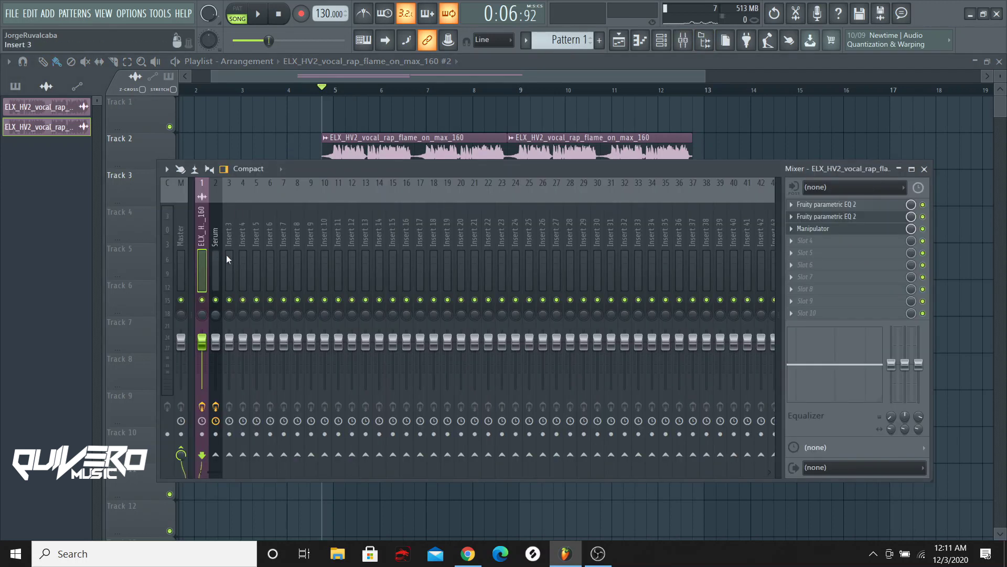
{"action": "left_click", "coordinate": [228, 262]}
{"action": "right_click", "coordinate": [231, 273]}
{"action": "mouse_move", "coordinate": [294, 305]}
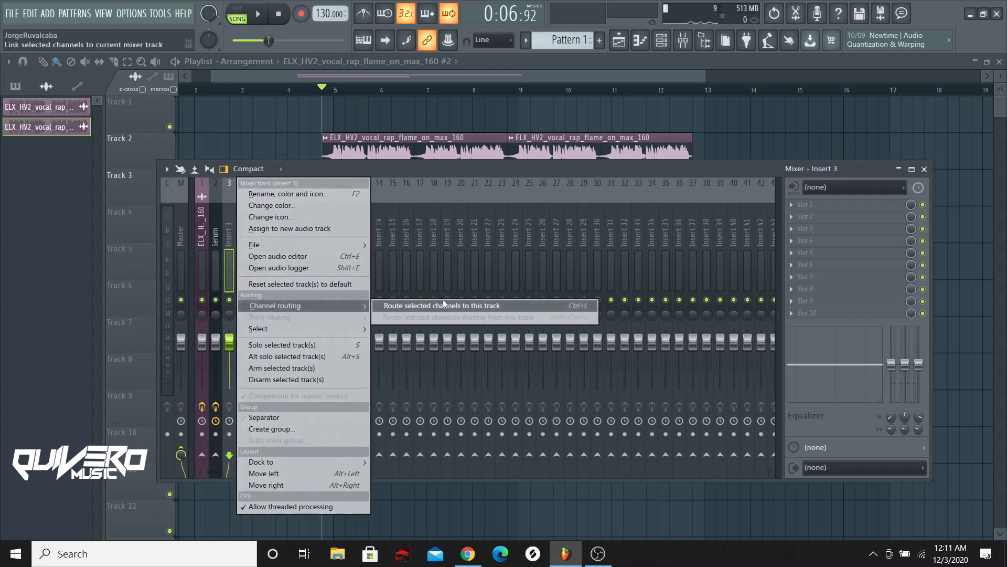
{"action": "left_click", "coordinate": [438, 307]}
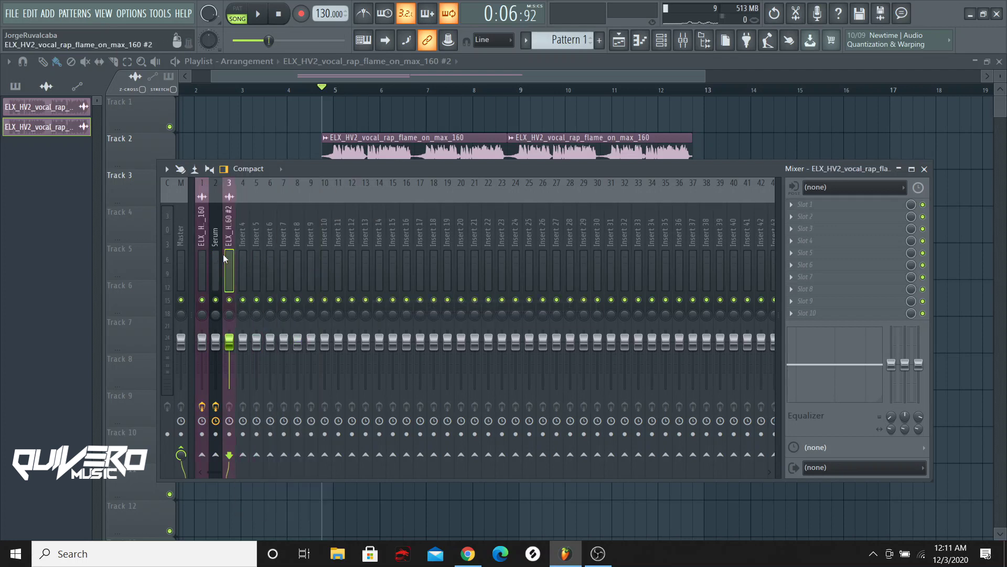
- Copy mixer track 1's saved state onto track 3, duplicating both EQs and Manipulator
{"action": "right_click", "coordinate": [200, 249]}
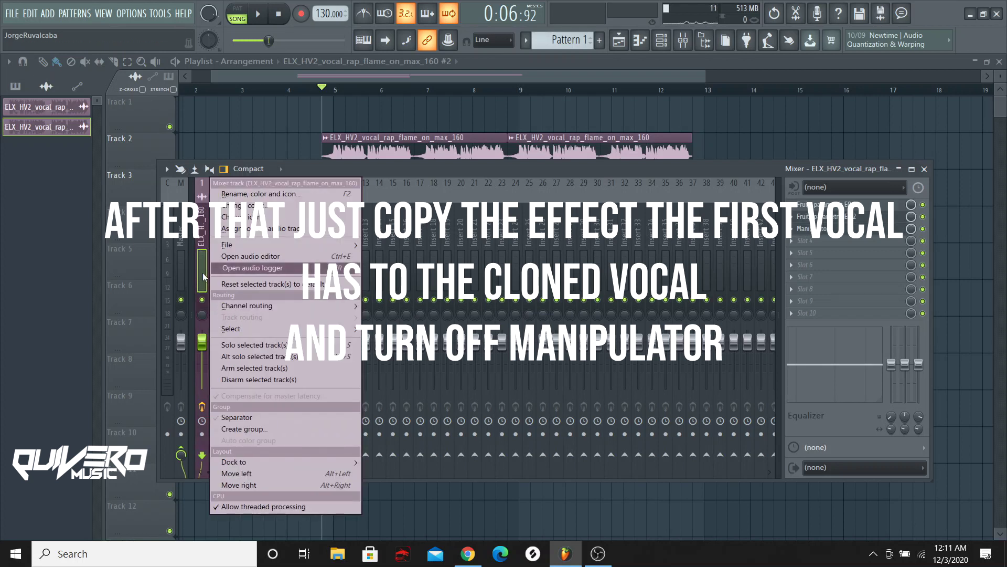
{"action": "mouse_move", "coordinate": [242, 246]}
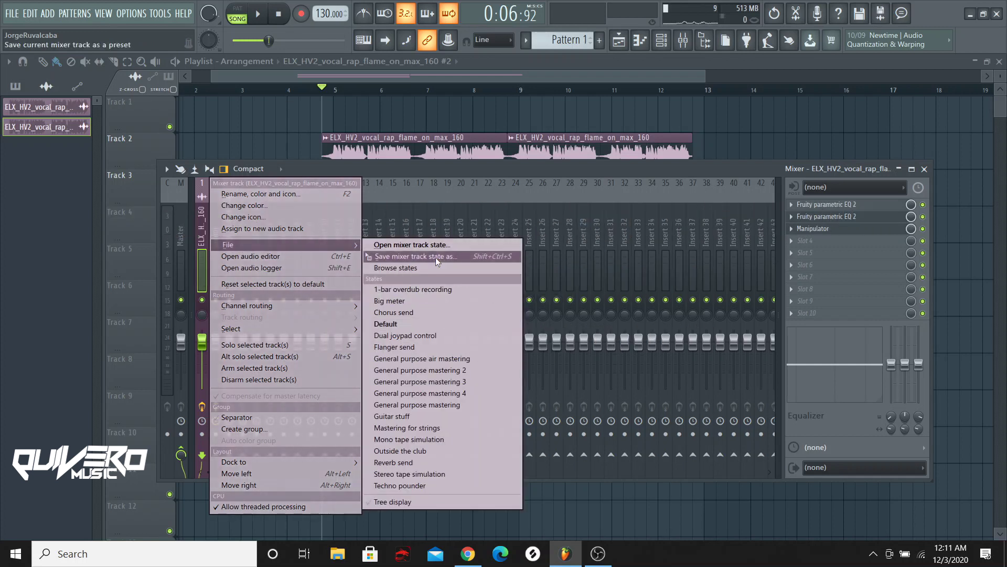
{"action": "left_click_drag", "start_coordinate": [435, 256], "coordinate": [230, 257]}
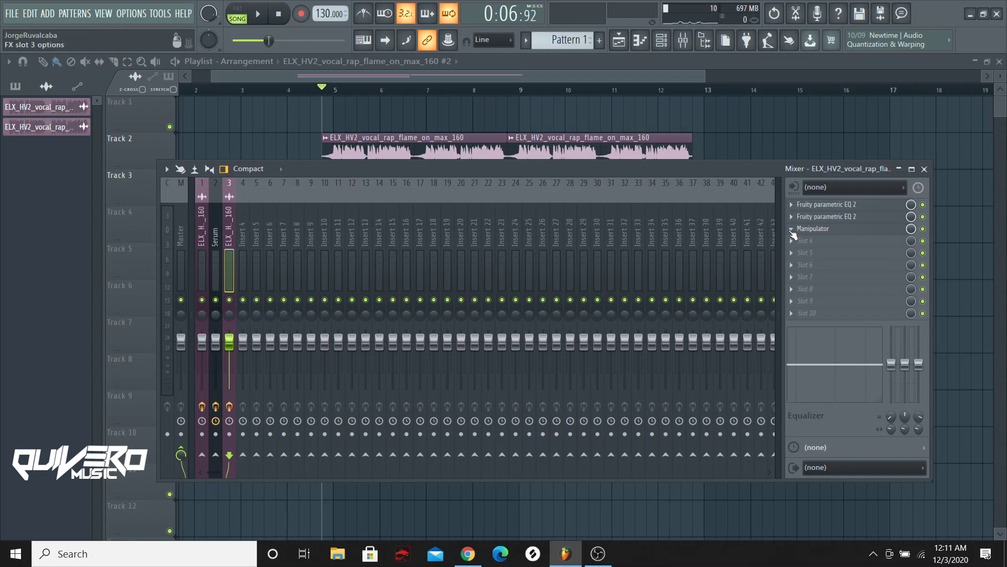
- Disable Manipulator on insert 3 and add Fruity Reeverb 2 in slot 4
{"action": "left_click", "coordinate": [923, 228]}
{"action": "left_click", "coordinate": [808, 241]}
{"action": "left_click", "coordinate": [656, 210]}
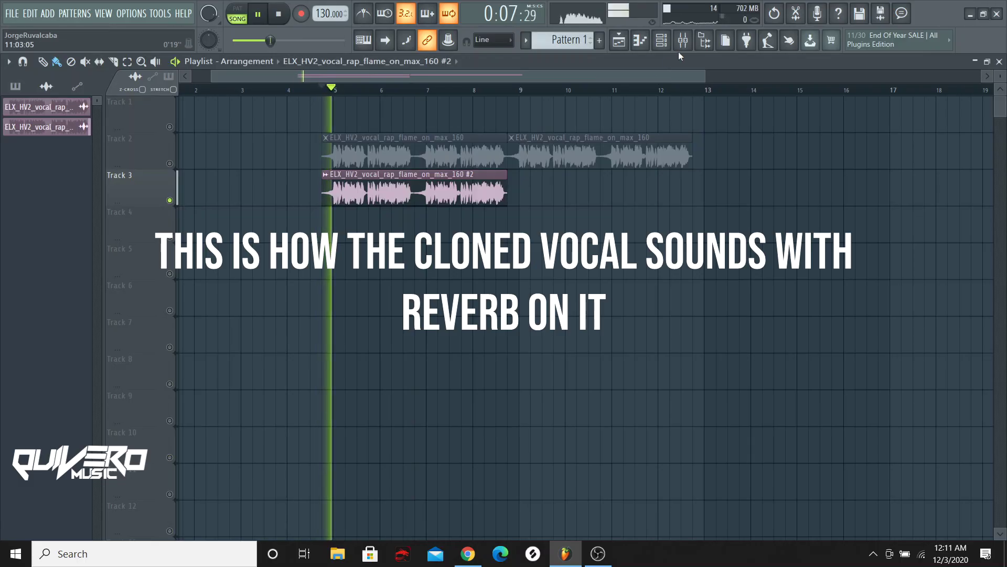
- Audition the layered vocals, soloing Track 2 then unmuting all tracks
{"action": "key", "text": "F9"}
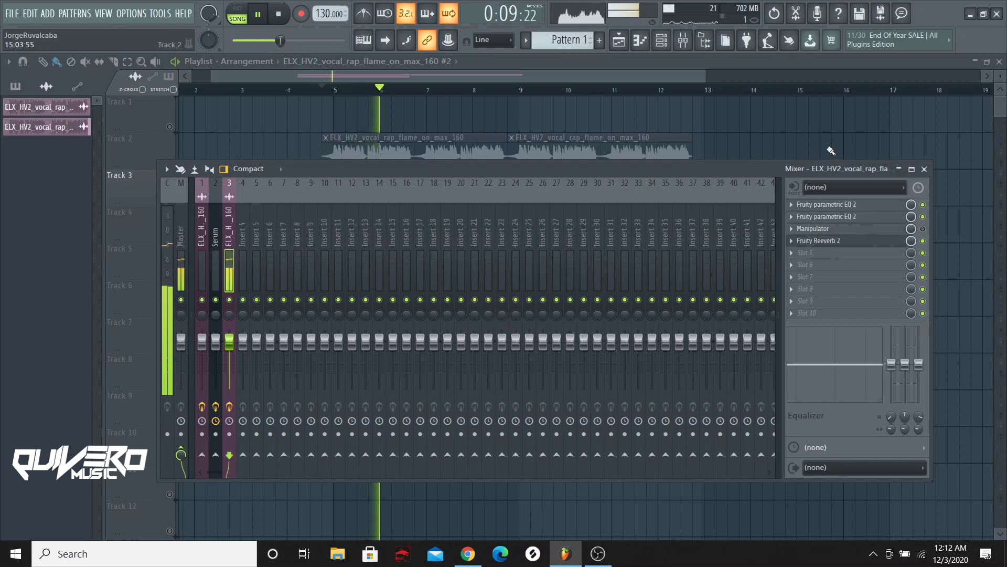
{"action": "key", "text": "space"}
{"action": "key", "text": "F9"}
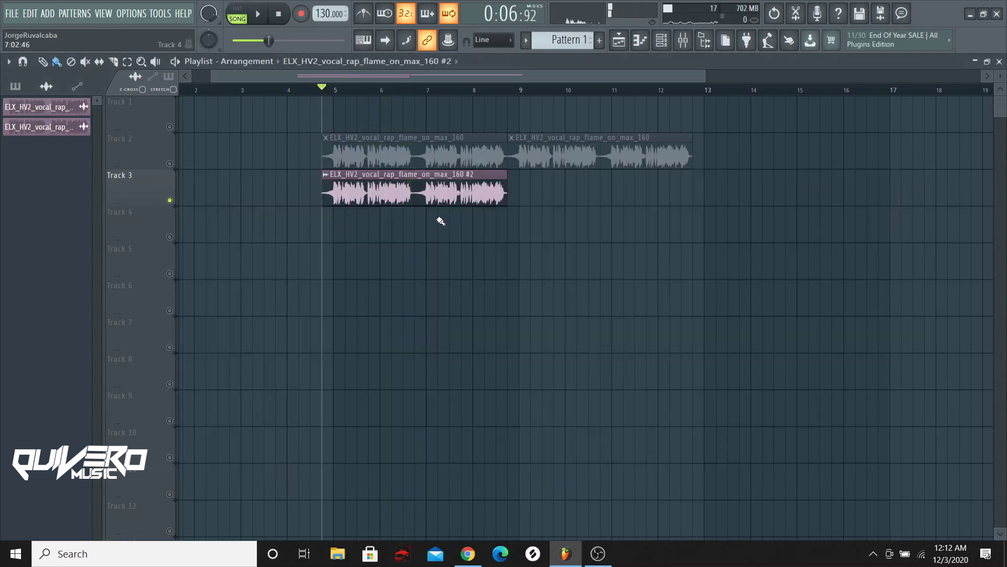
{"action": "left_click", "coordinate": [680, 46]}
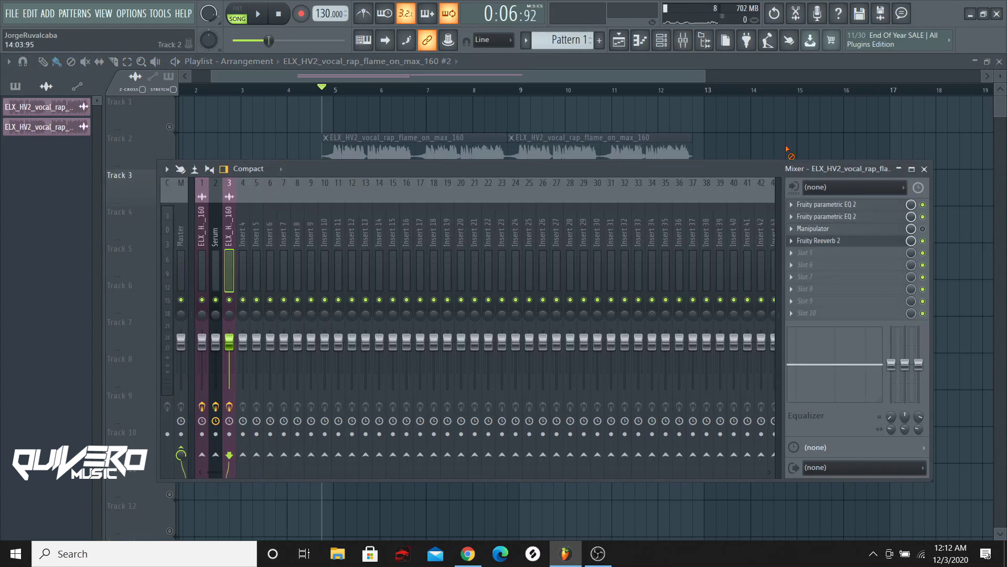
{"action": "key", "text": "F9"}
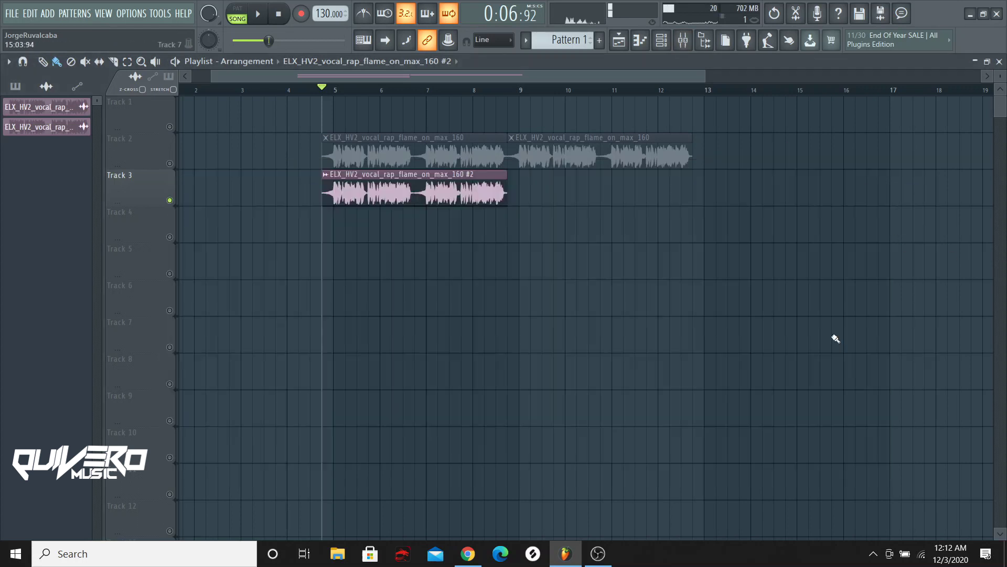
{"action": "right_click", "coordinate": [175, 166]}
{"action": "right_click", "coordinate": [175, 166]}
{"action": "key", "text": "space"}
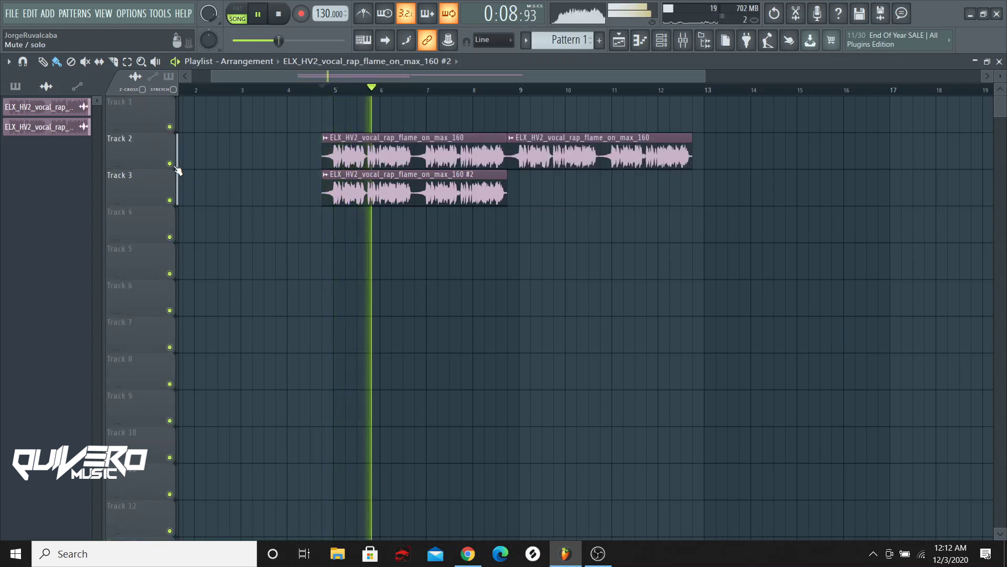
{"action": "key", "text": "space"}
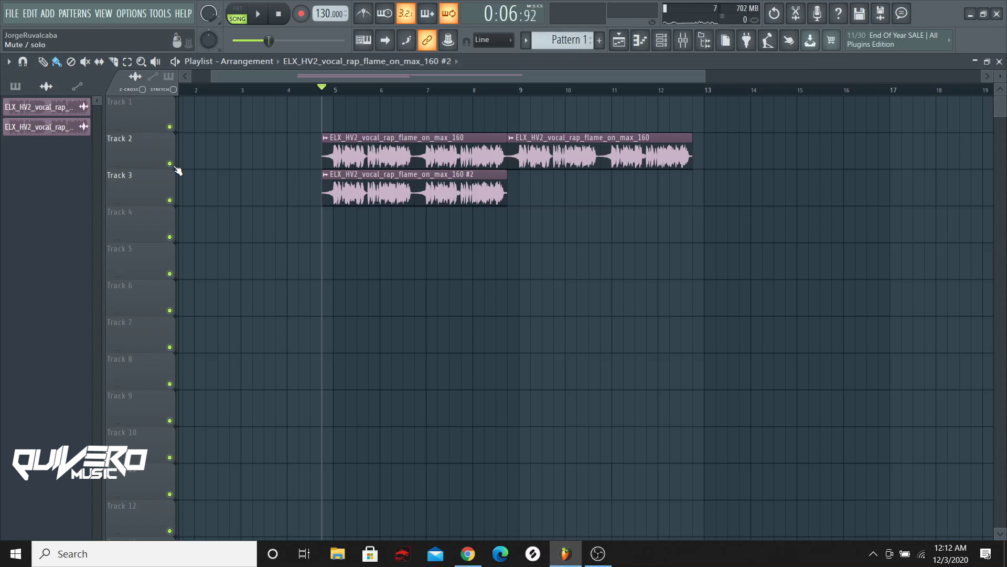
- Adjust both vocal channels' volume knobs while playing to balance the layers
{"action": "left_click", "coordinate": [367, 138]}
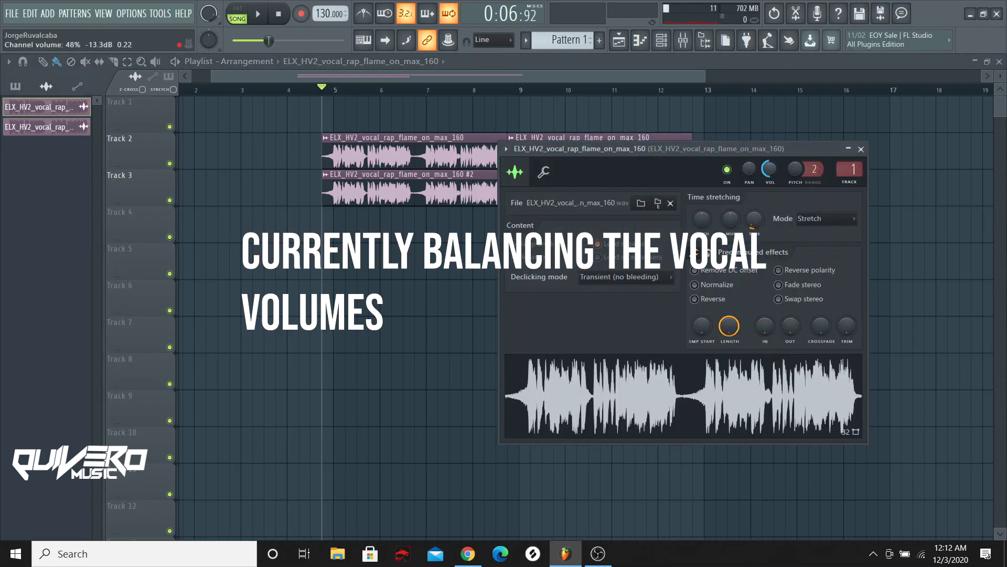
{"action": "left_click", "coordinate": [861, 149]}
{"action": "left_click", "coordinate": [367, 174]}
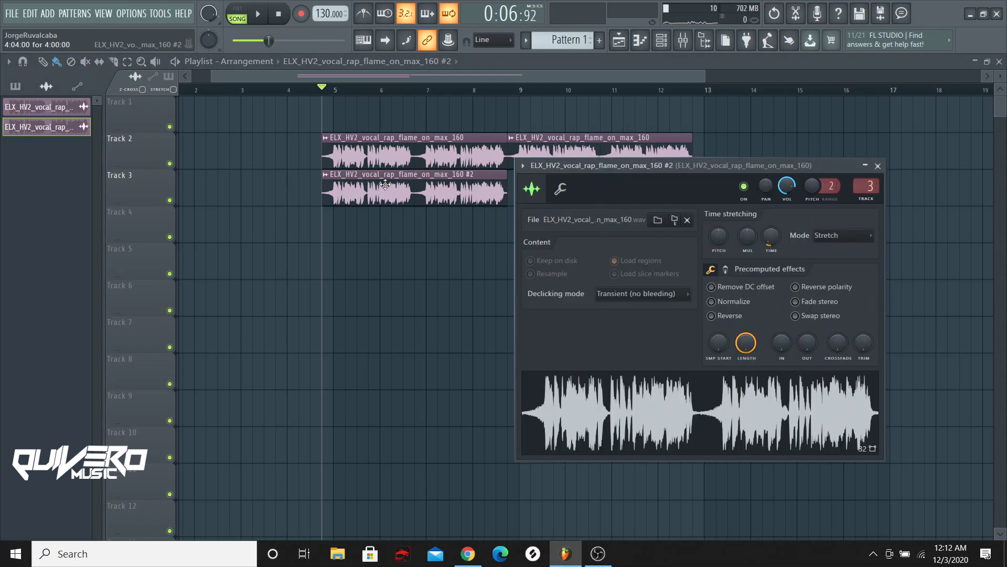
{"action": "key", "text": "space"}
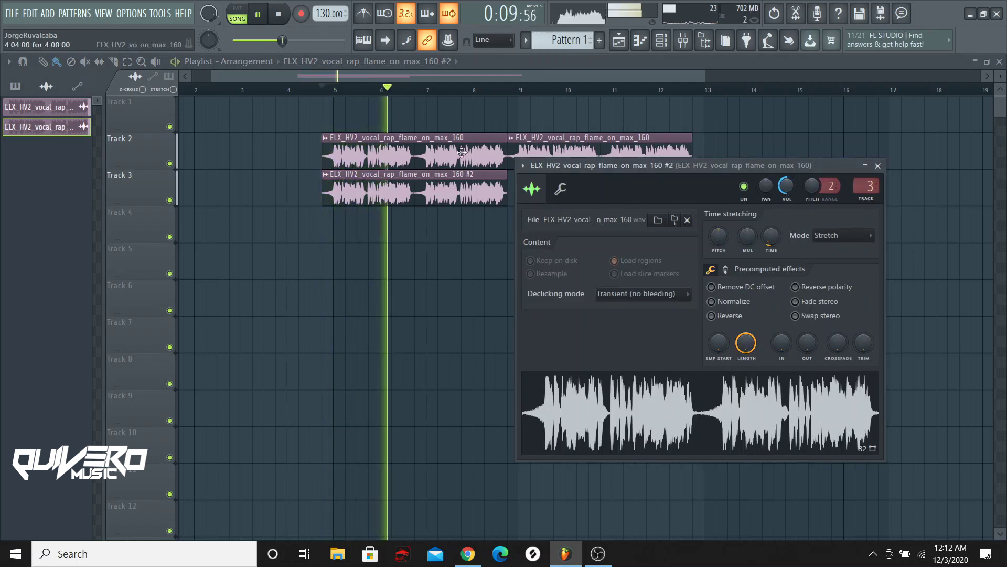
{"action": "left_click", "coordinate": [665, 147]}
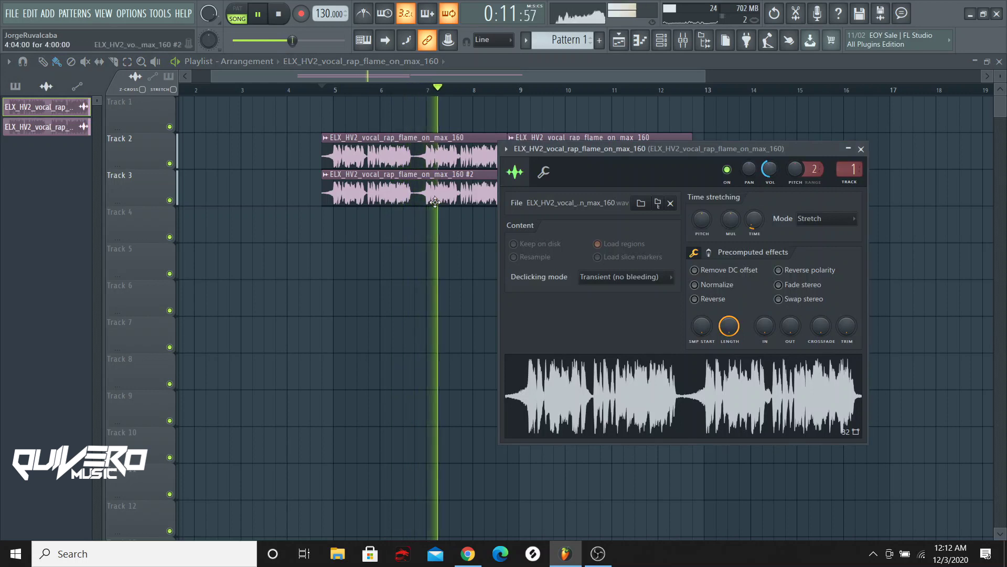
{"action": "key", "text": "Escape"}
{"action": "left_click", "coordinate": [483, 192]}
- Place another #2 vocal clip on Track 3 at bar 9 and stop playback
{"action": "left_click", "coordinate": [513, 197]}
{"action": "key", "text": "space"}
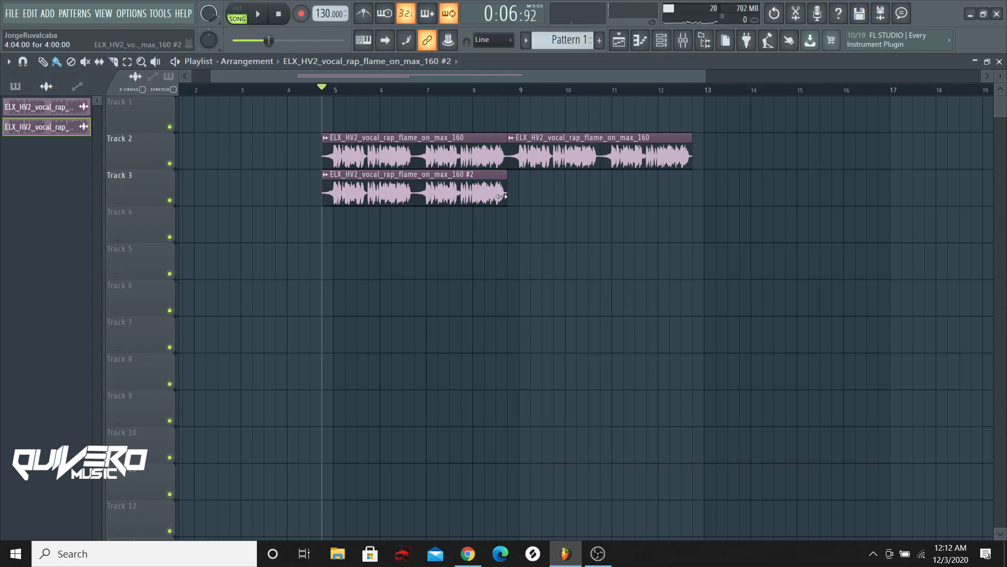
{"action": "left_click", "coordinate": [515, 197]}
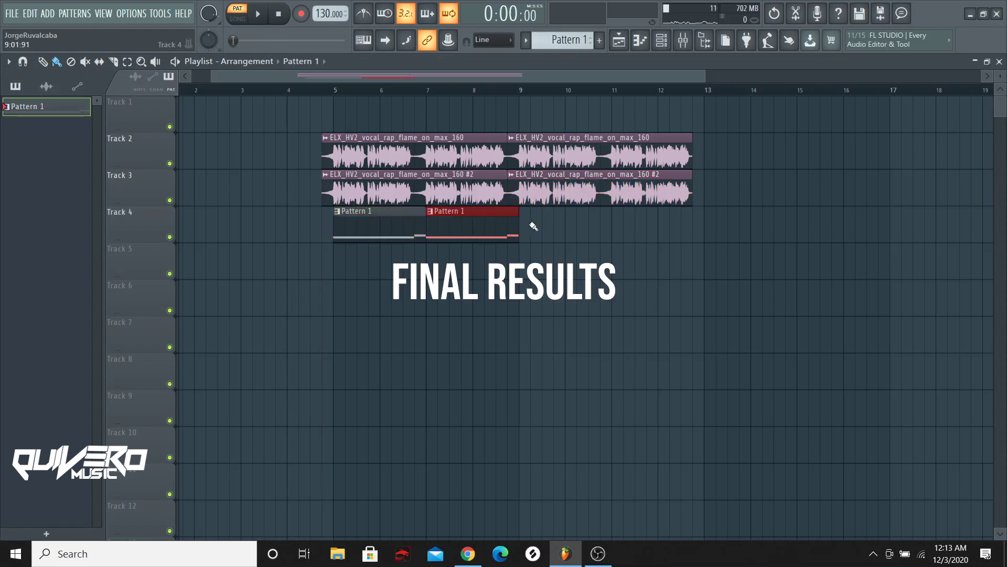
- Add two more Pattern 1 drum clips on Track 4 at bars 9 and 11
{"action": "left_click", "coordinate": [533, 226]}
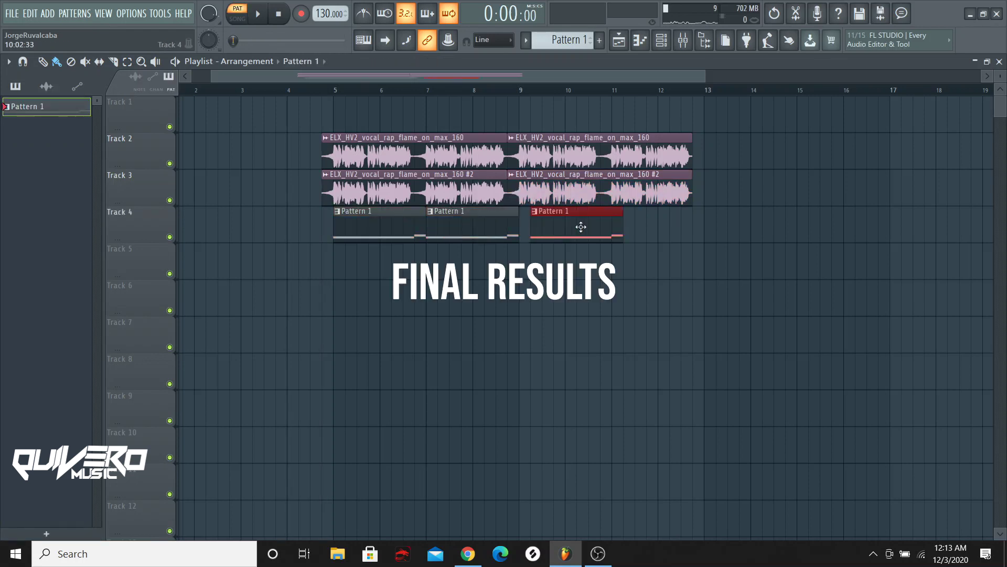
{"action": "left_click_drag", "start_coordinate": [580, 225], "coordinate": [574, 227]}
{"action": "left_click", "coordinate": [623, 229]}
{"action": "left_click_drag", "start_coordinate": [661, 222], "coordinate": [649, 220]}
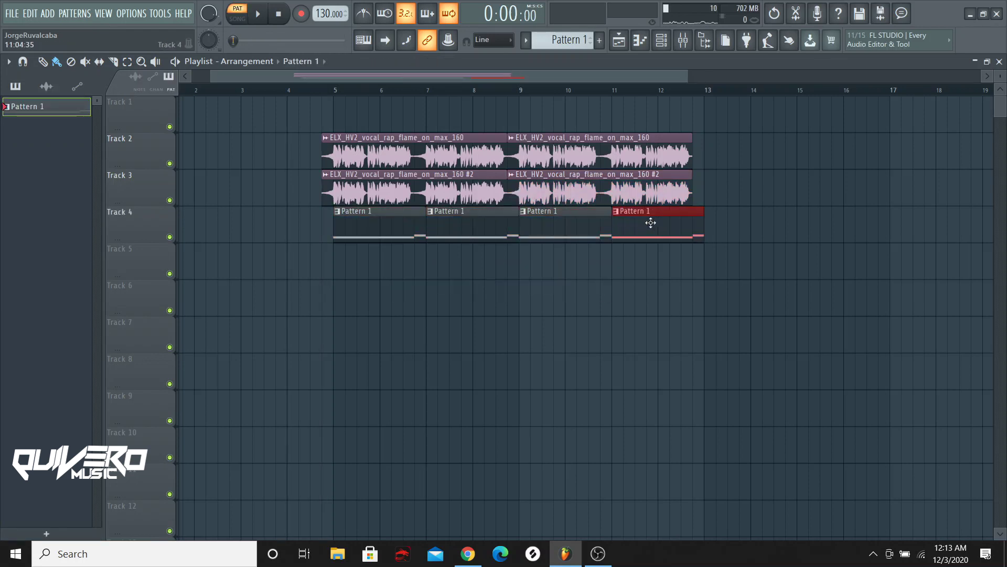
- Play the full arrangement with drums from just before bar 5, then stop playback
{"action": "left_click", "coordinate": [319, 90]}
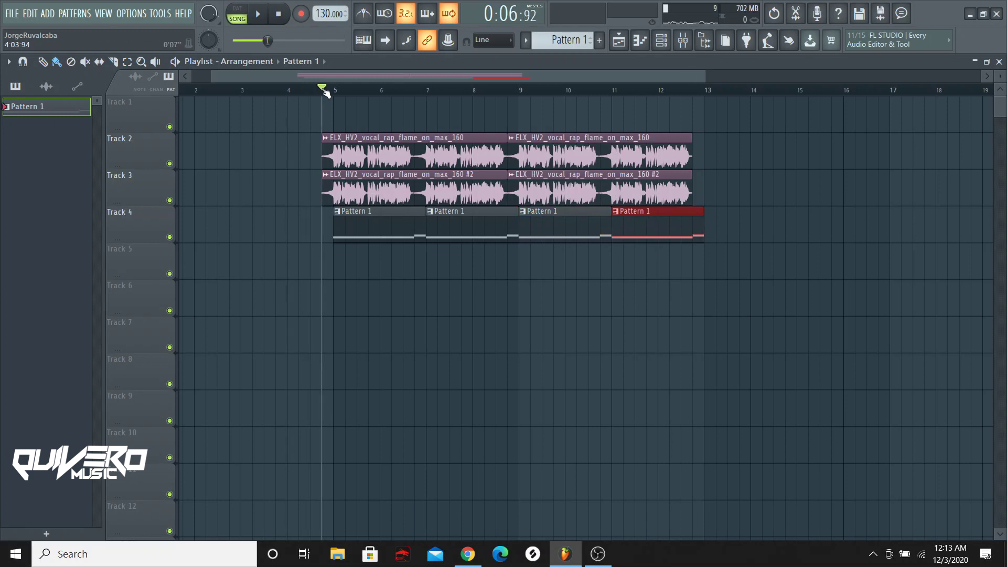
{"action": "key", "text": "space"}
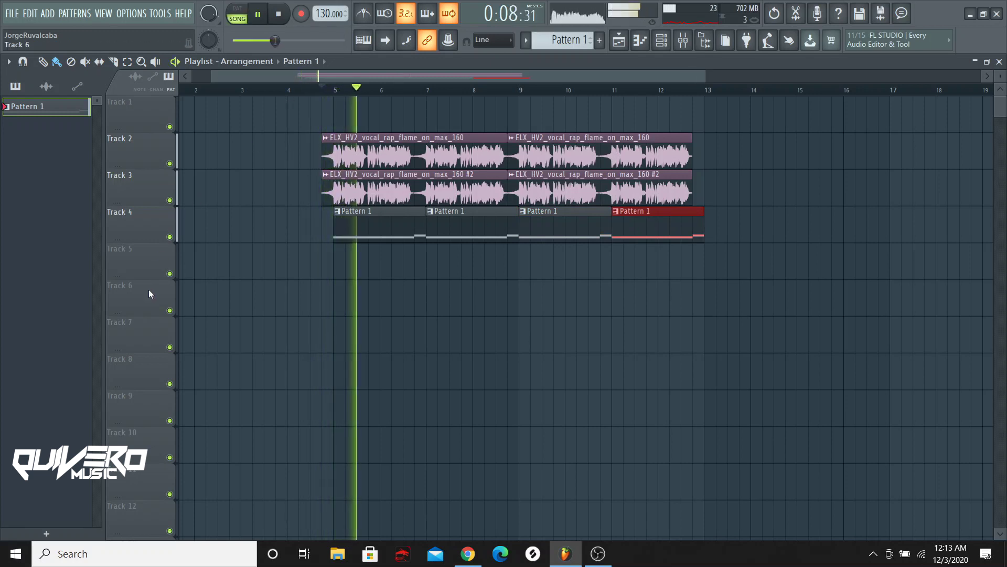
{"action": "key", "text": "F6"}
{"action": "key", "text": "F6"}
{"action": "key", "text": "F6"}
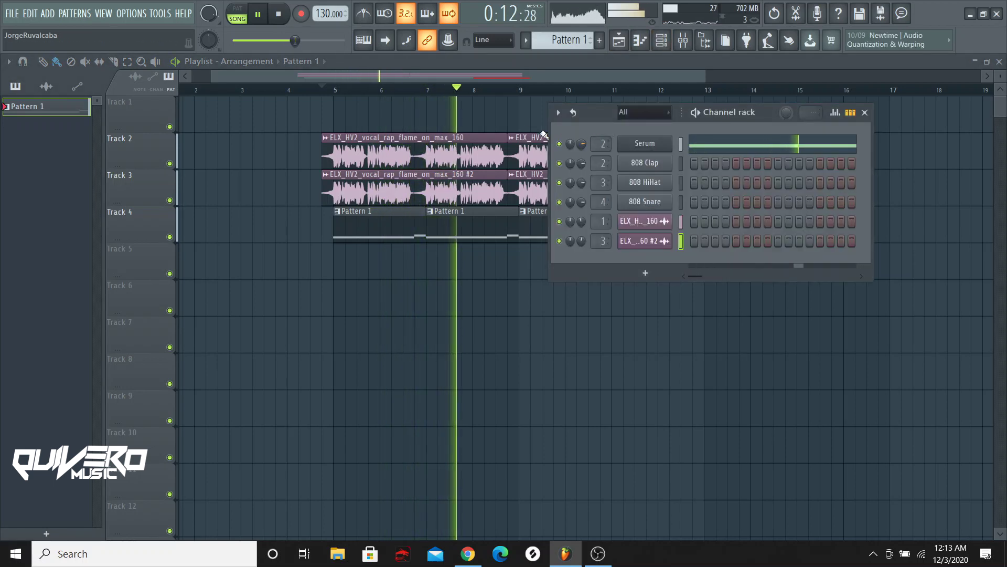
{"action": "key", "text": "F6"}
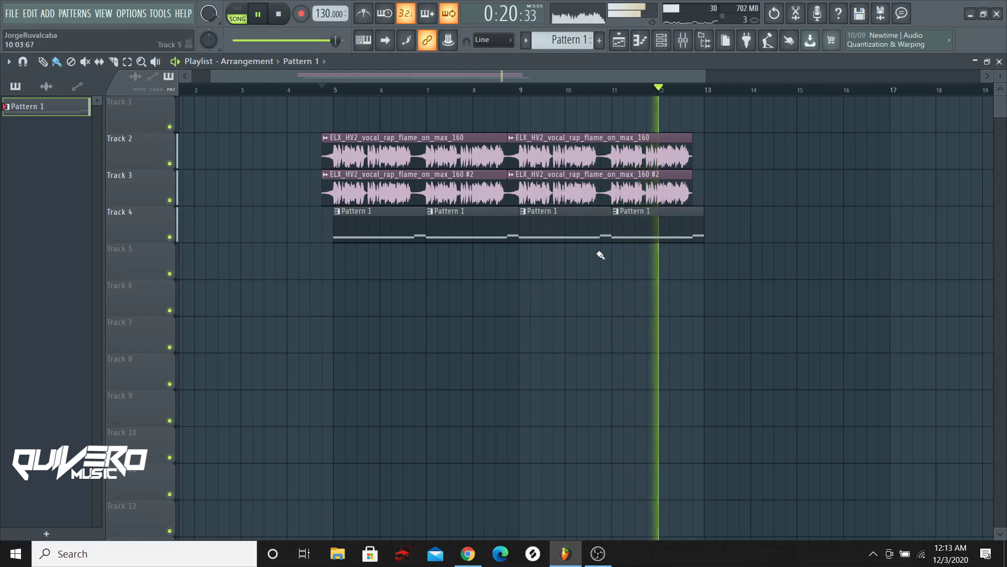
{"action": "key", "text": "space"}
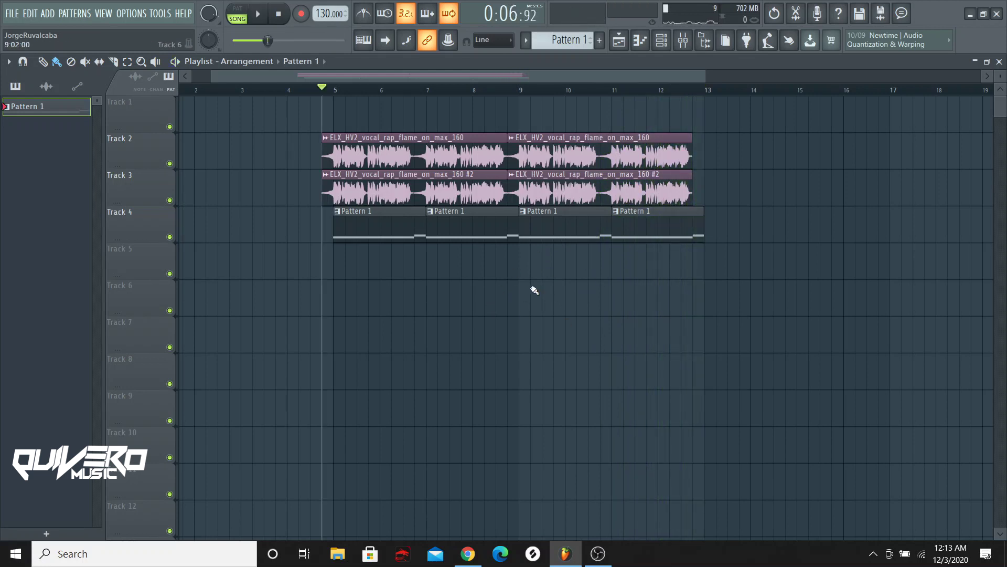